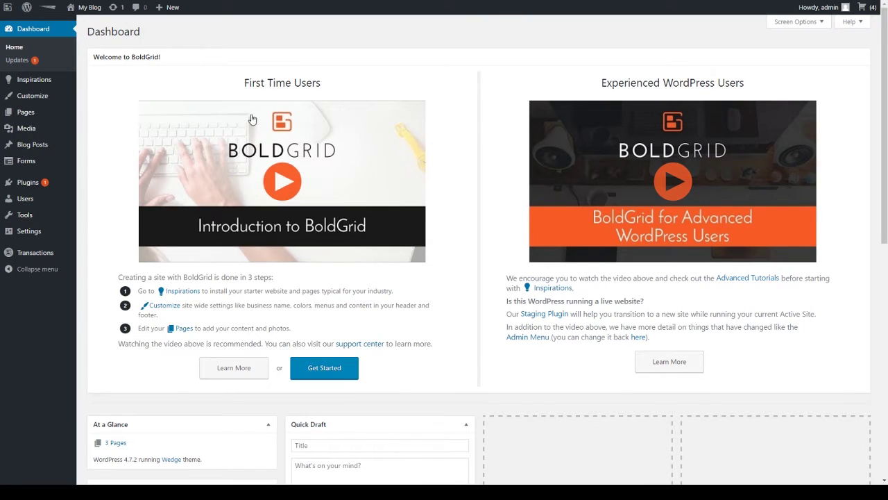
Go to All Pages to list the About Us, Contact Us and Home pages.
mouse_move(25, 112)
click(128, 118)
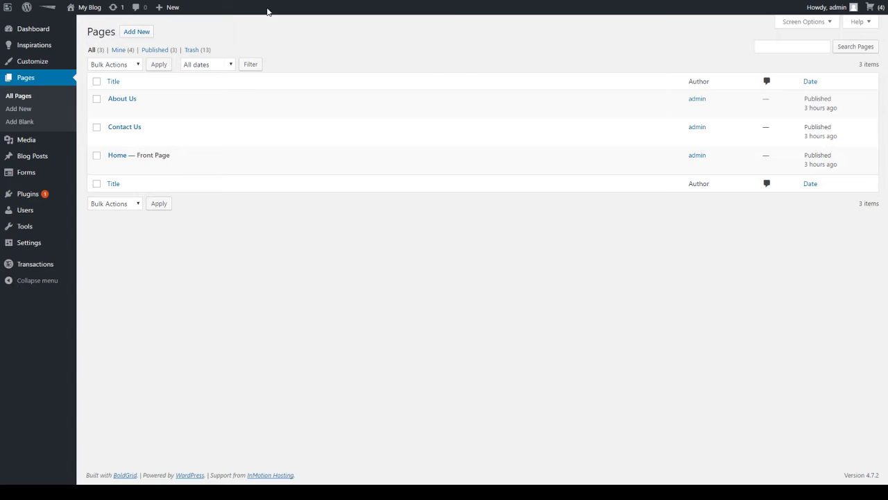
mouse_move(123, 100)
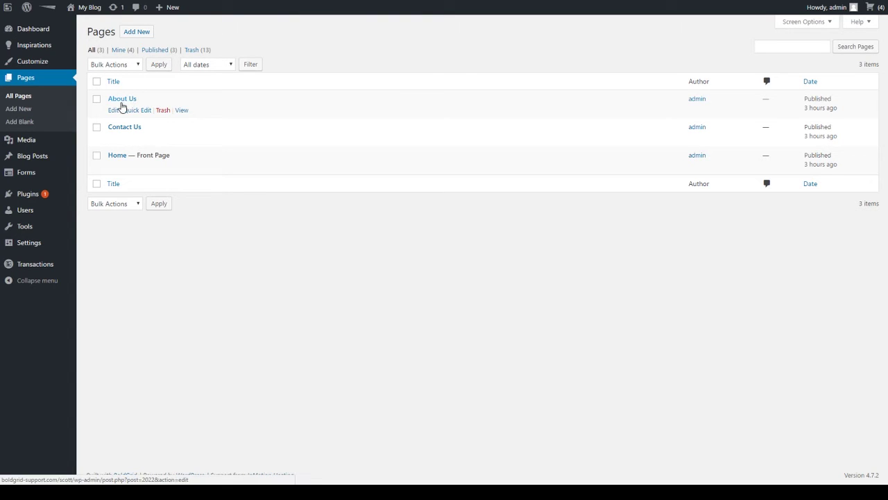
Edit About Us, bringing up its Four Pillars of Fitness content in the BoldGrid editor.
click(113, 111)
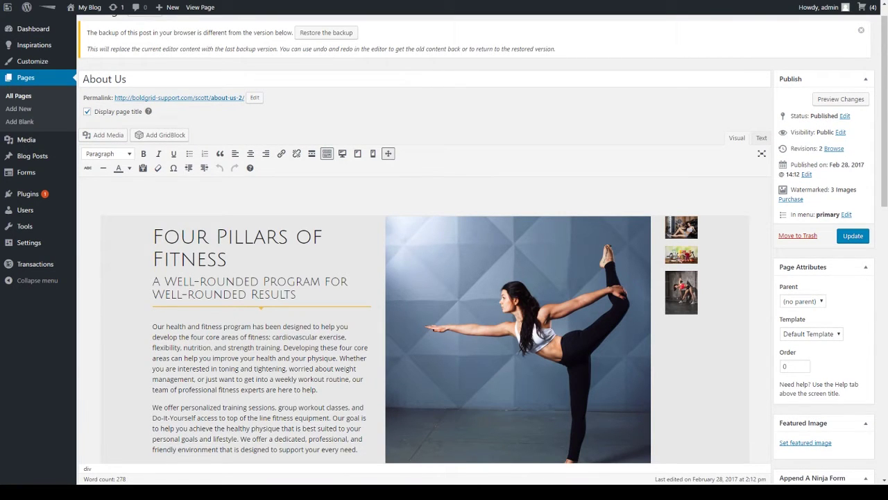
Scroll through About Us to review the fitness intro and three feature columns.
scroll(562, 192, down, 2)
scroll(540, 218, down, 2)
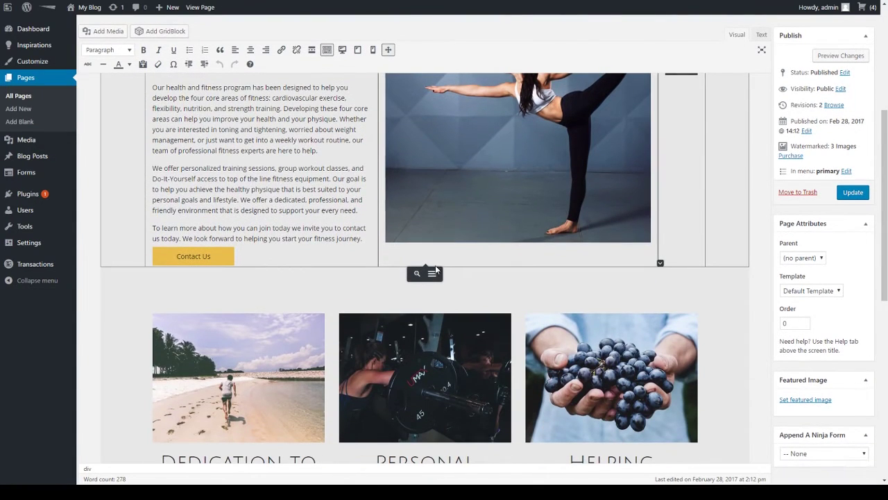
scroll(559, 243, down, 1)
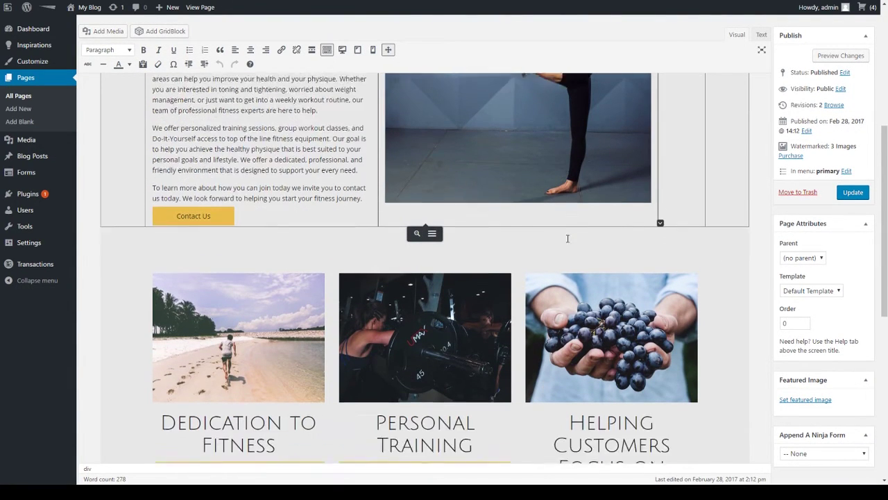
scroll(567, 238, down, 3)
scroll(462, 321, down, 1)
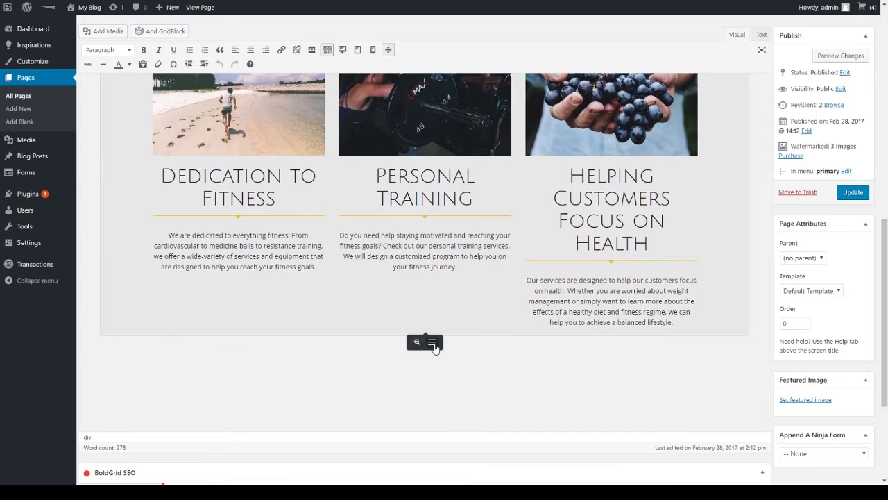
scroll(471, 281, up, 3)
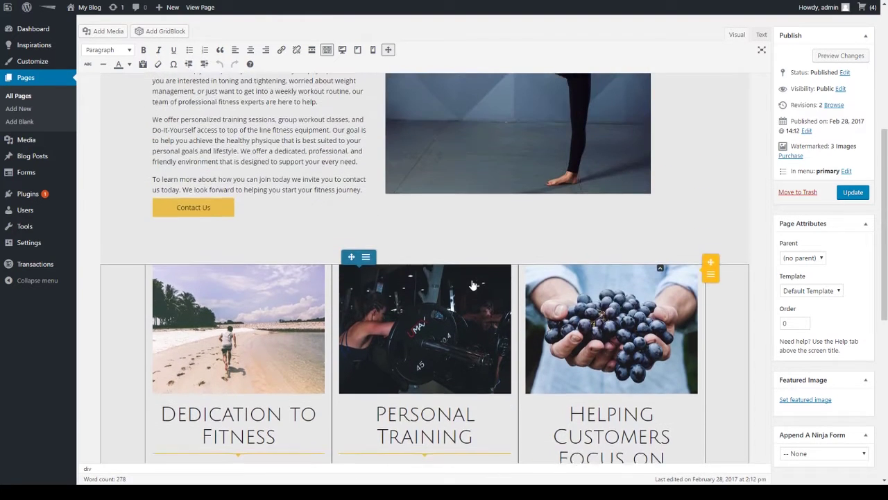
scroll(444, 277, up, 1)
scroll(549, 246, up, 2)
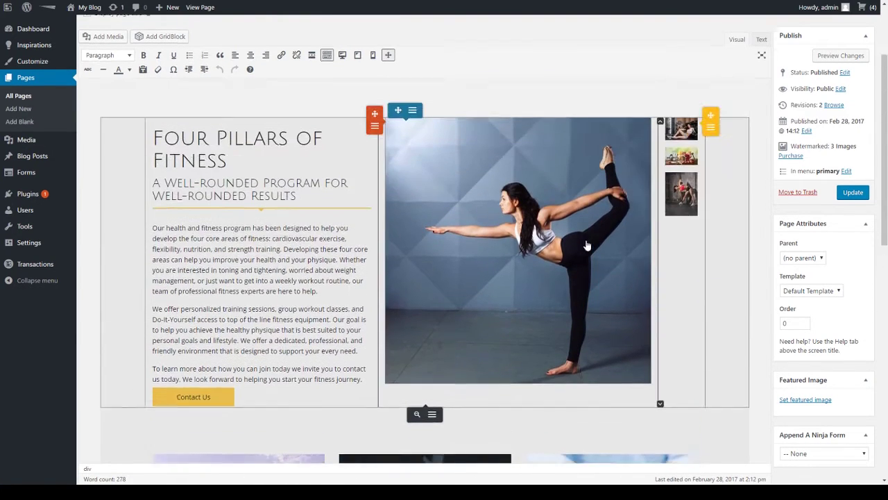
scroll(586, 245, up, 1)
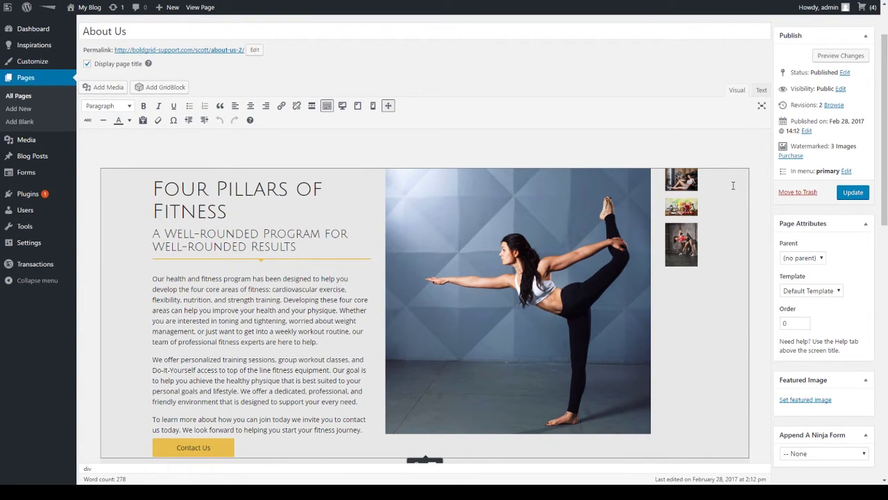
scroll(732, 191, down, 2)
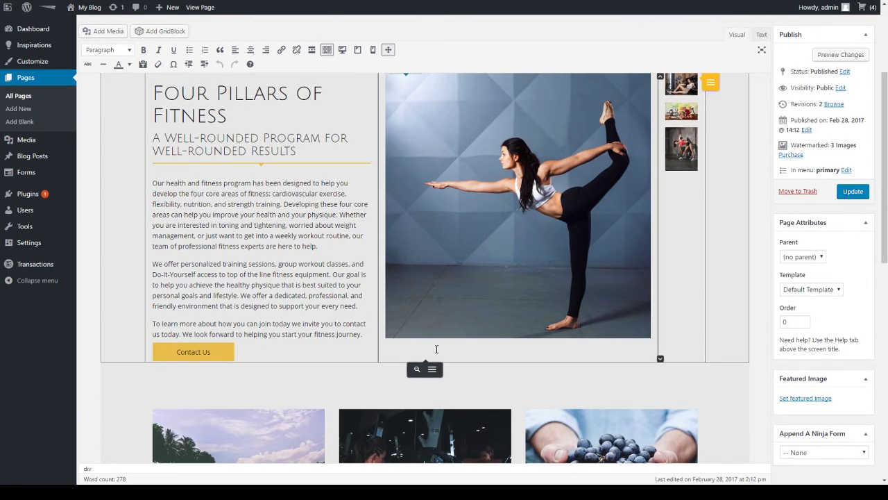
Toggle the Four Pillars section menu open and shut, then return to the page top.
click(431, 370)
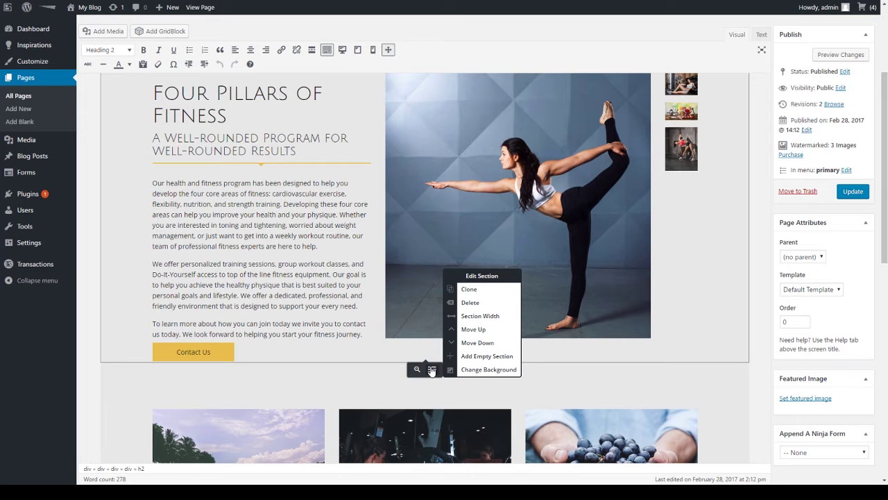
click(431, 370)
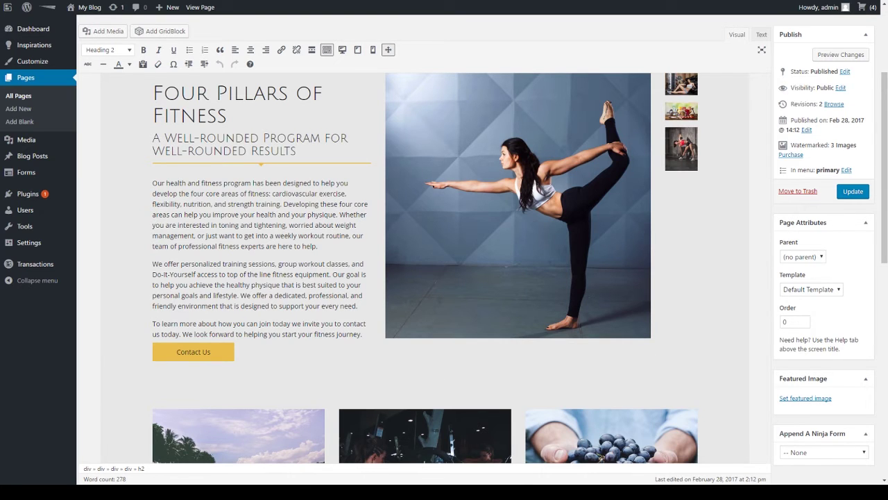
scroll(777, 300, up, 5)
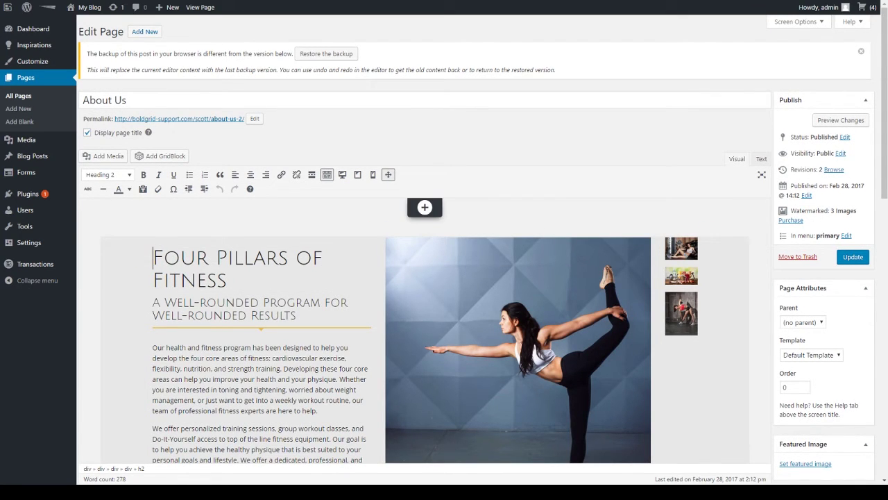
mouse_move(101, 230)
click(197, 258)
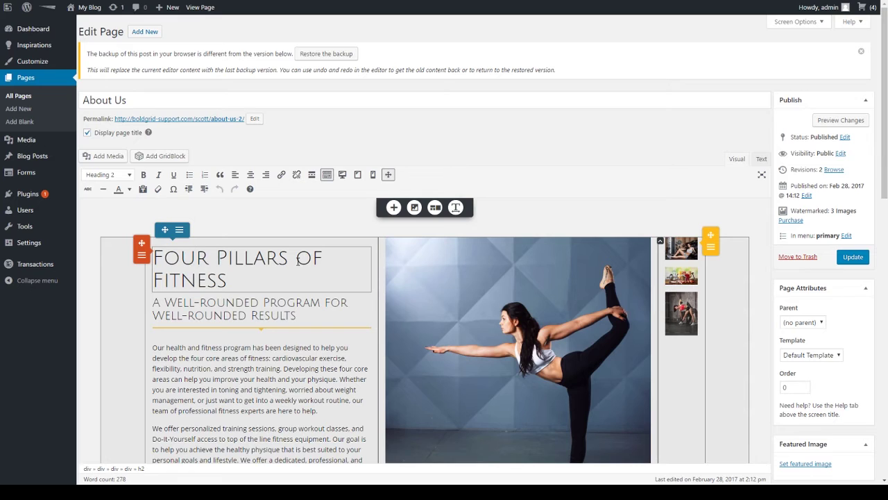
click(444, 267)
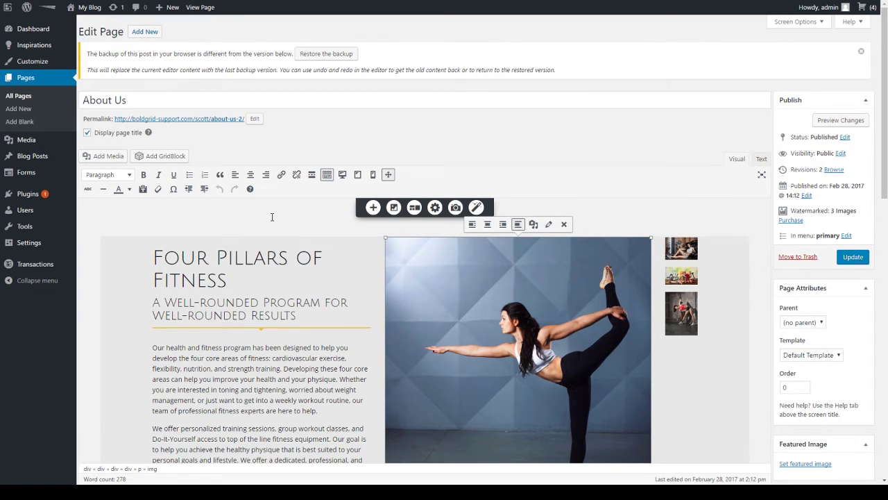
scroll(272, 217, down, 2)
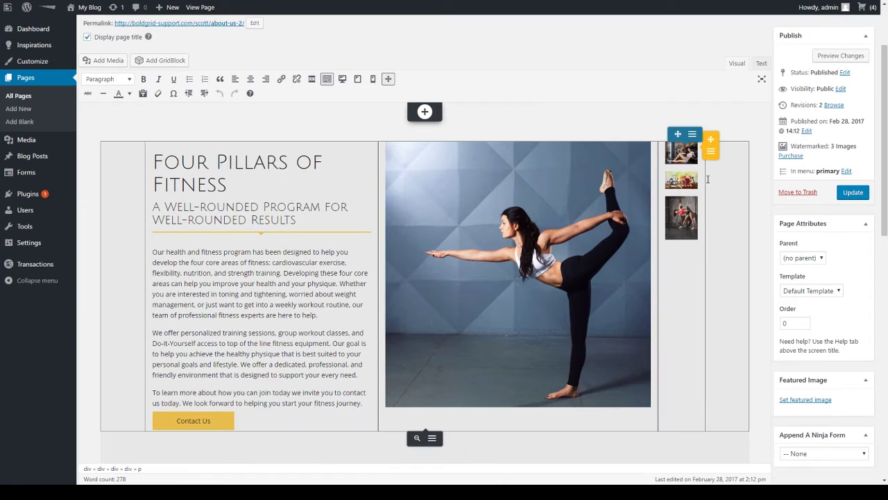
click(712, 153)
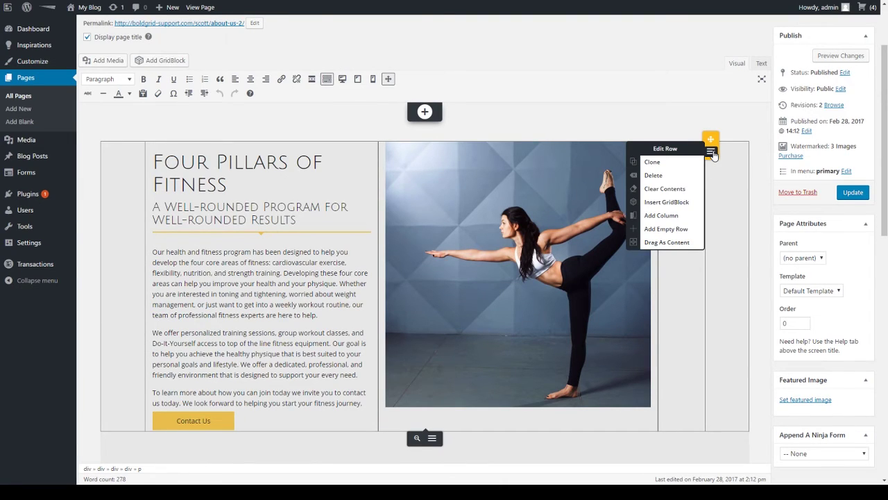
click(712, 152)
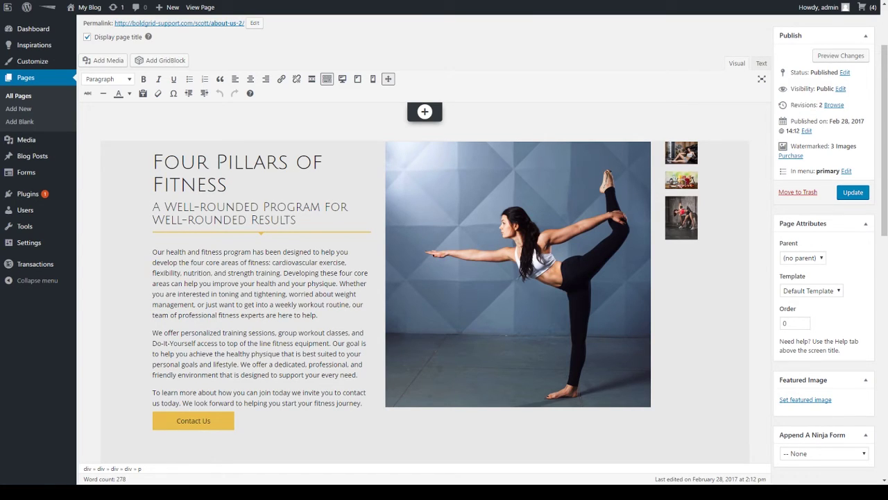
mouse_move(518, 275)
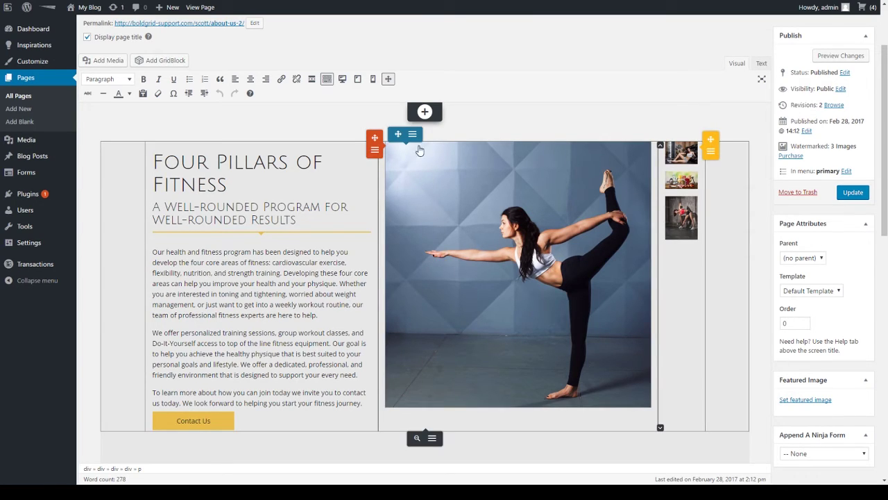
click(415, 136)
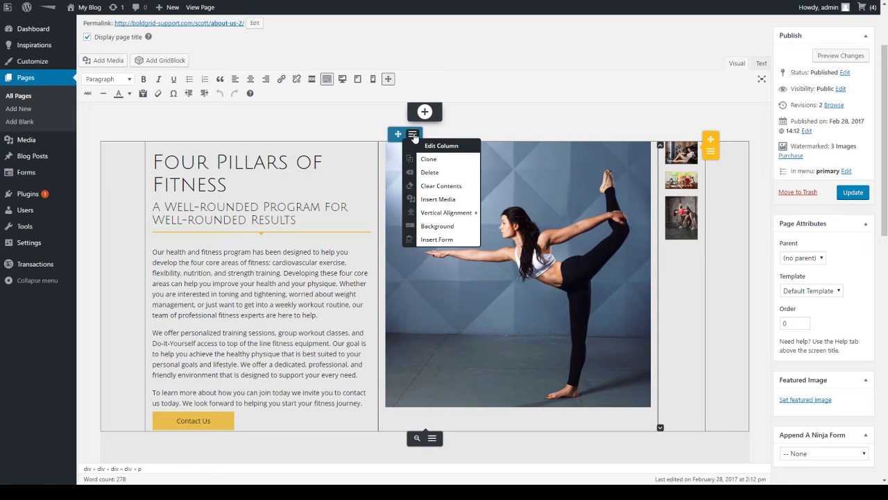
click(414, 136)
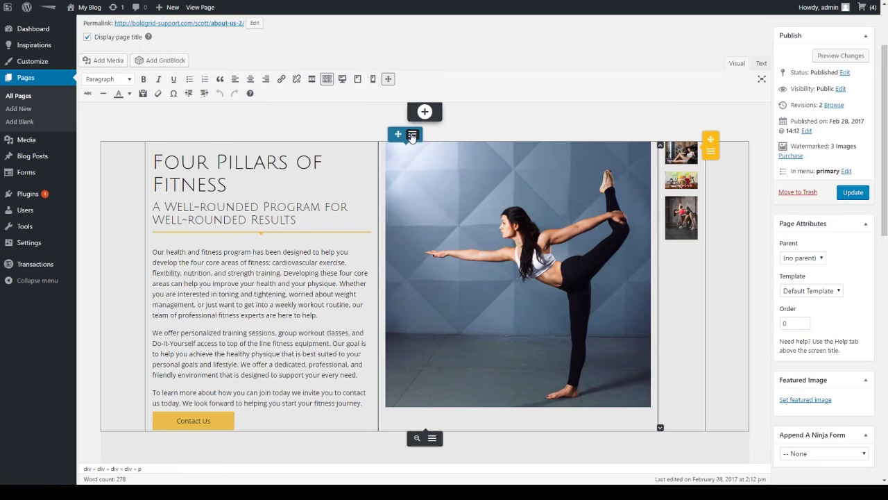
mouse_move(236, 173)
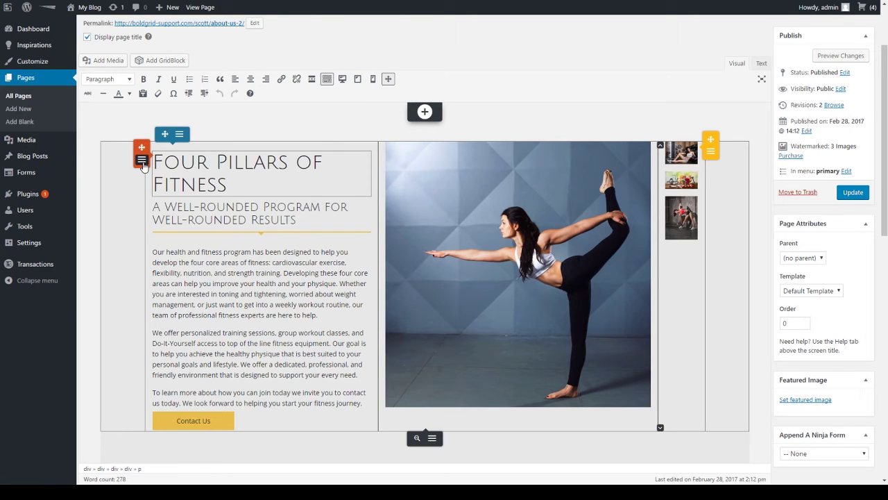
click(142, 160)
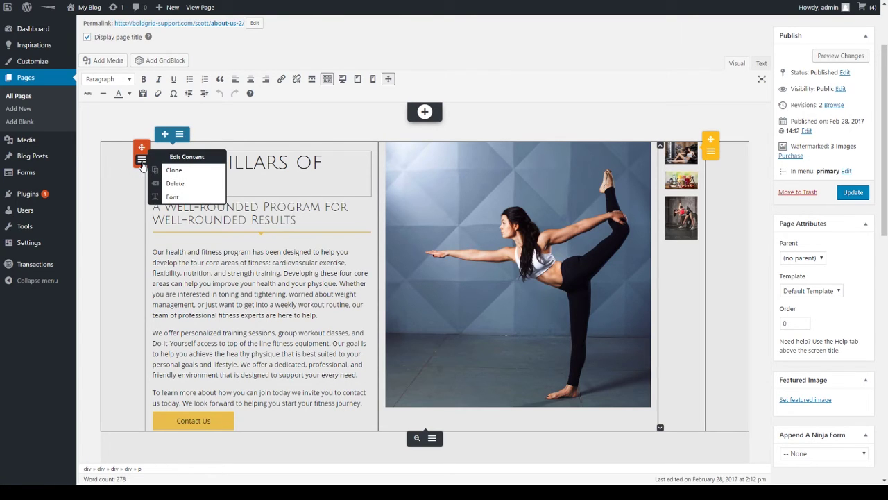
click(142, 161)
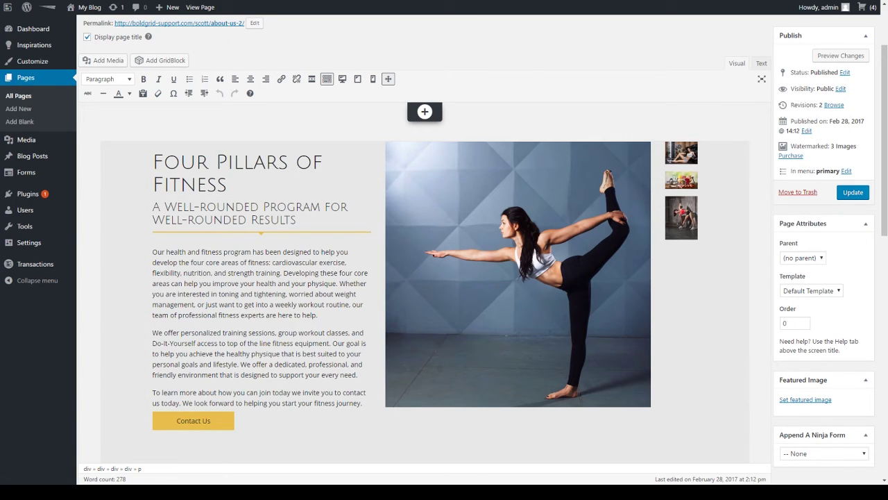
click(297, 221)
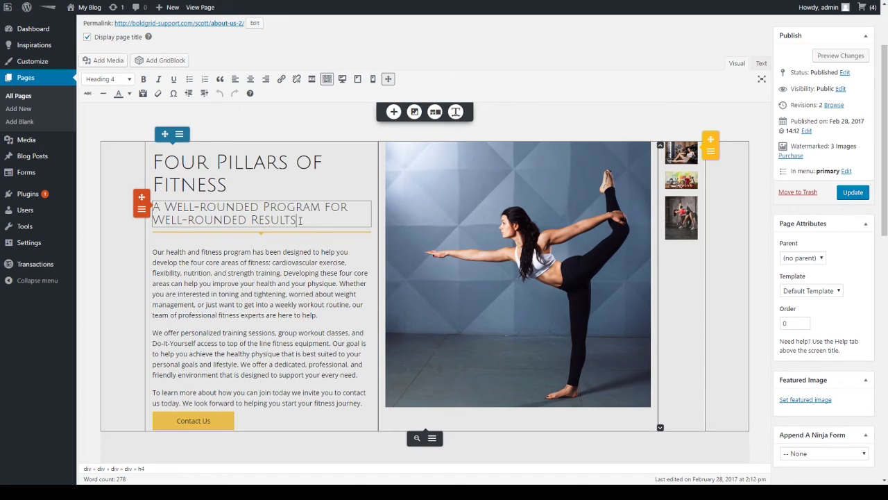
key(BackSpace)
key(BackSpace)
key(BackSpace)
text(lts)
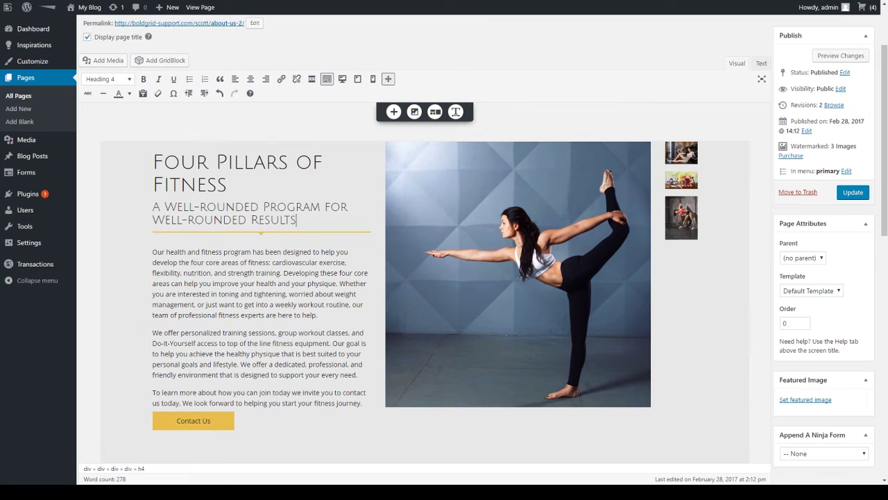
click(491, 239)
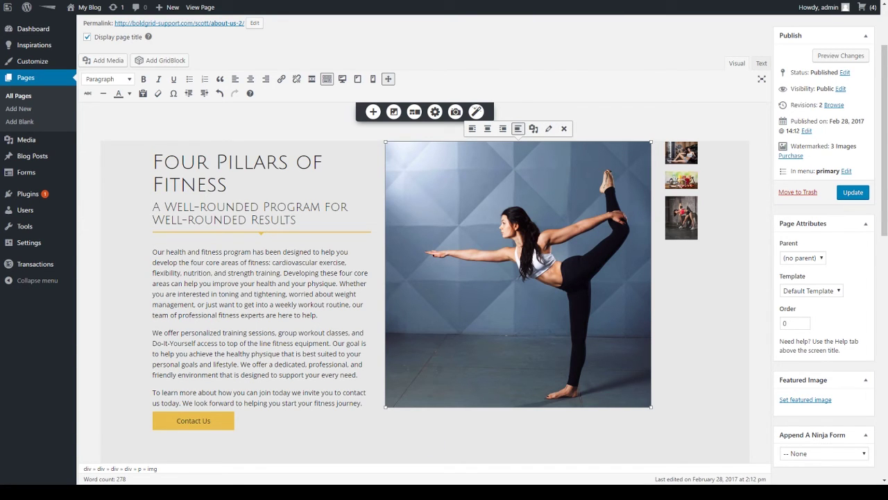
scroll(425, 276, up, 3)
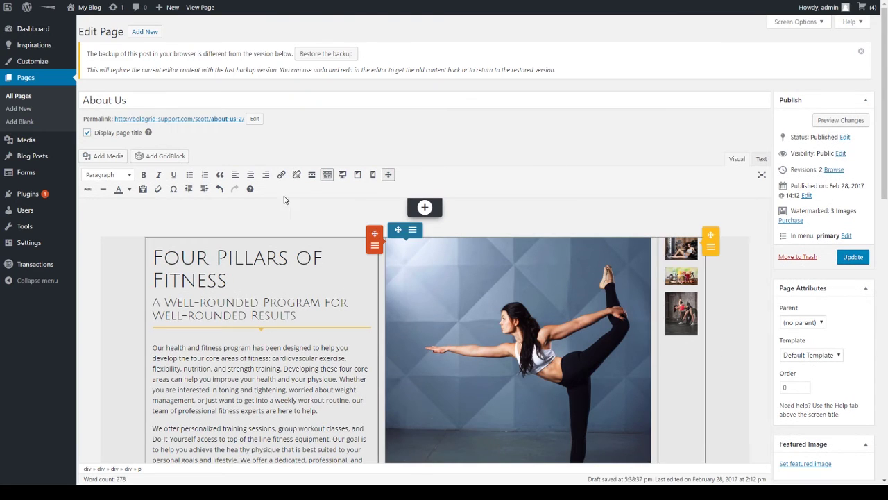
Drag the Main Heading GridBlock with its burger photo above Four Pillars of Fitness.
click(173, 155)
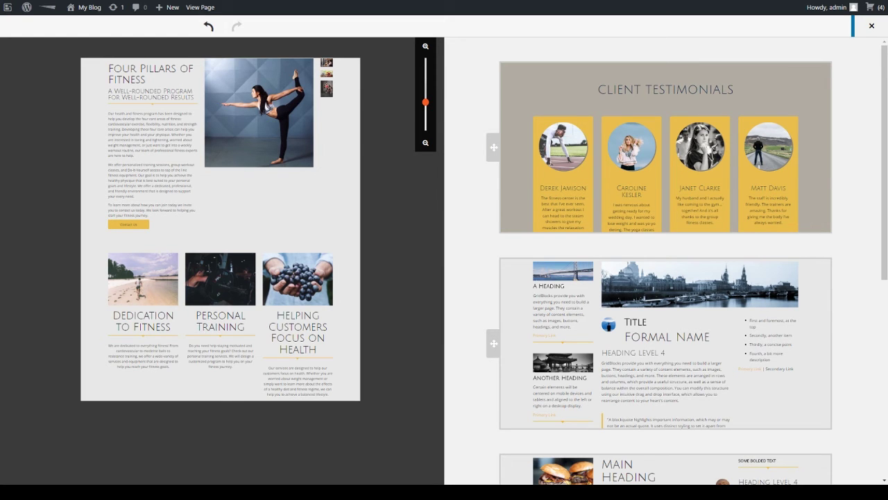
scroll(678, 166, down, 2)
scroll(679, 187, down, 3)
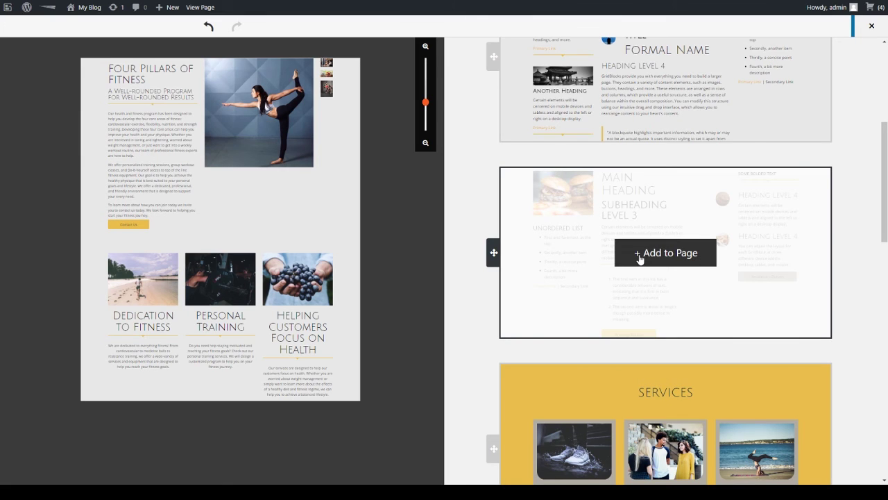
mouse_move(493, 252)
mouse_down()
mouse_move(255, 210)
mouse_move(243, 127)
mouse_up()
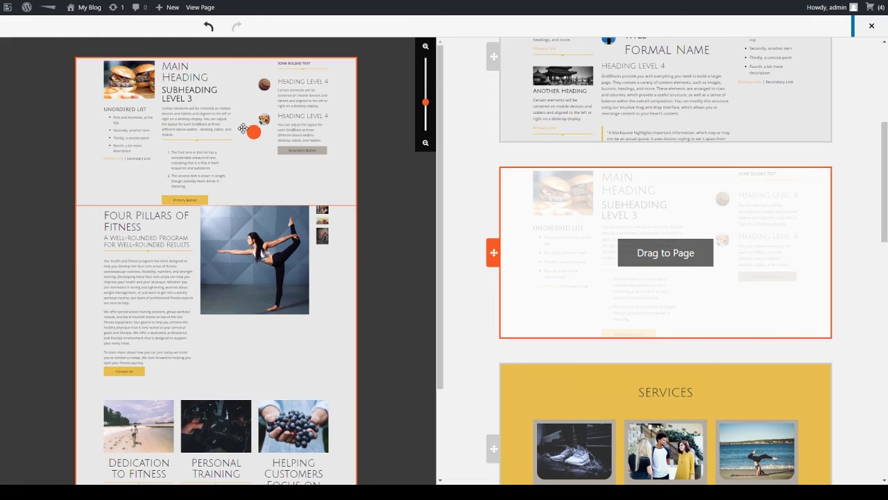
drag(243, 128, 233, 283)
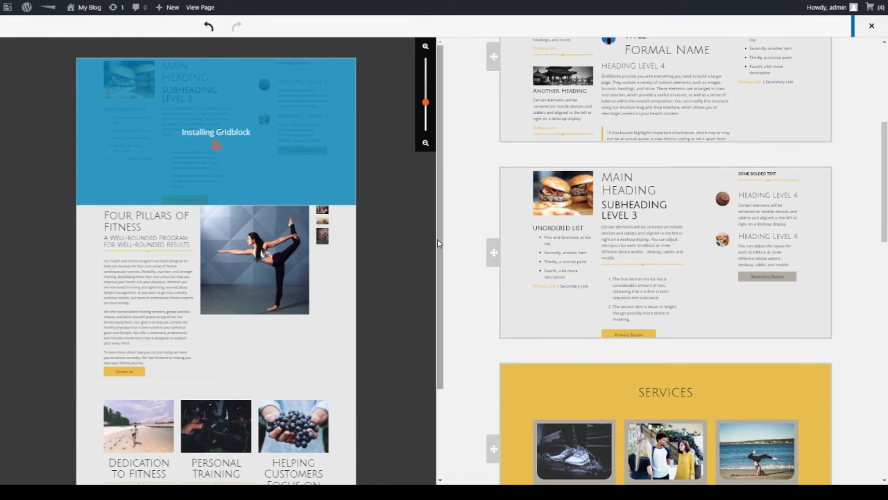
Exit the GridBlock editor and Update the About Us page.
click(871, 26)
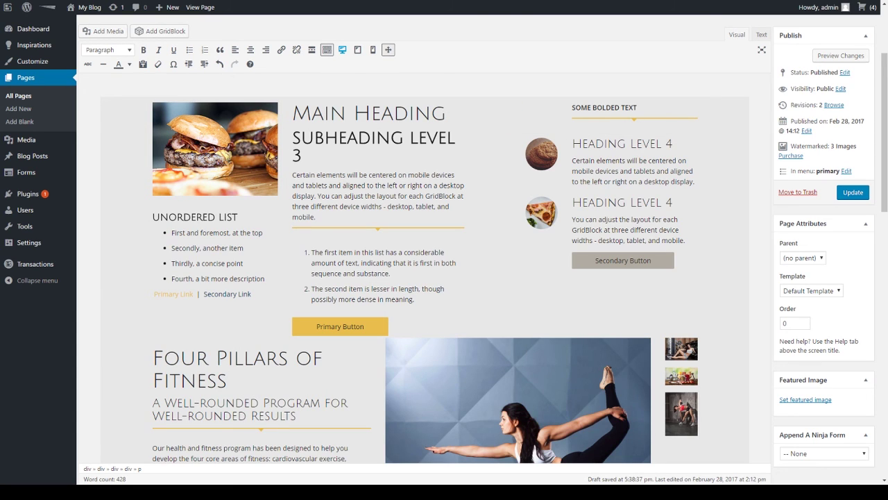
click(853, 194)
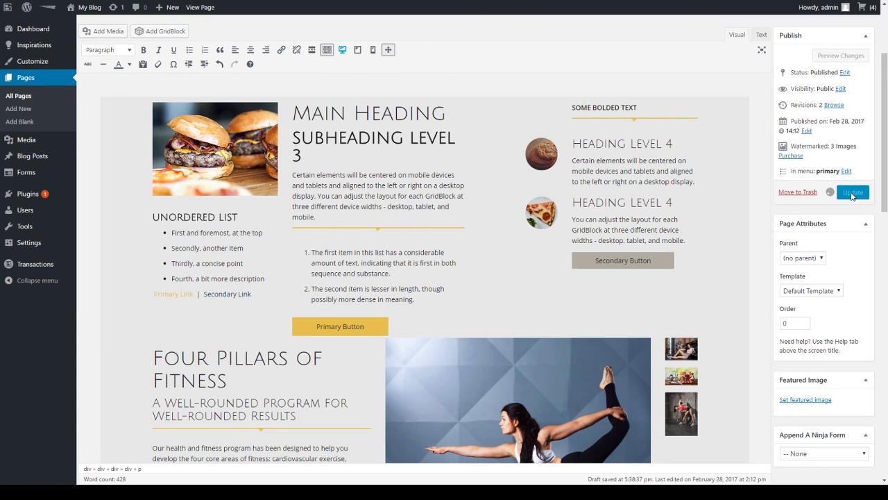